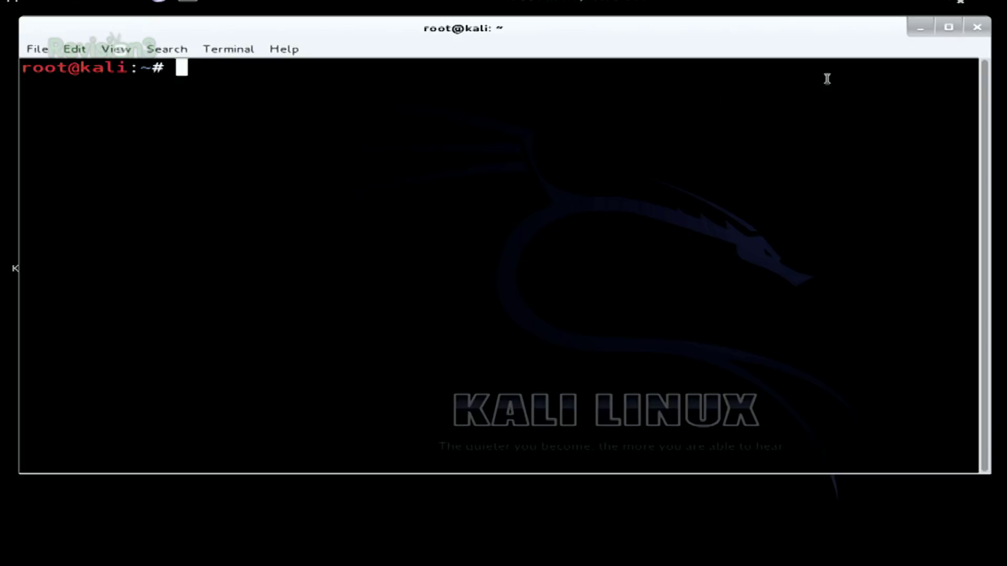
# Run 'maltego' at the root terminal prompt to start Maltego Kali Linux Edition.
pyautogui.write('maltego')
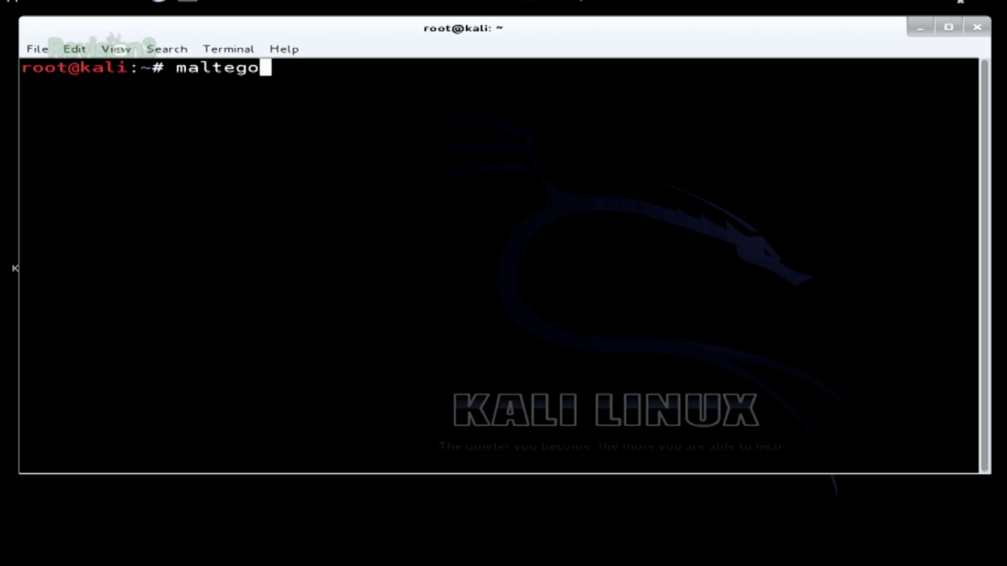
pyautogui.press('Return')
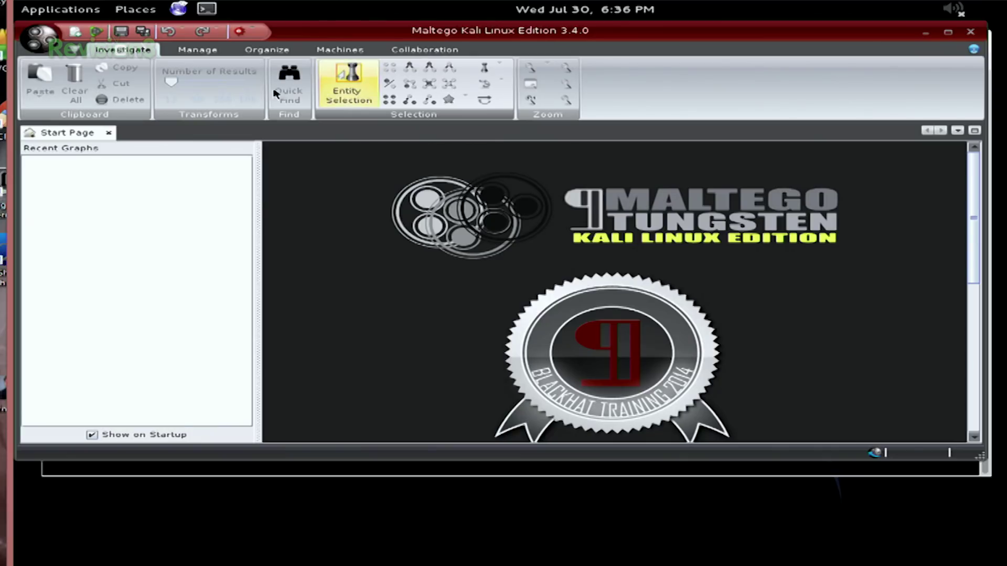
# Create a blank New Graph (1) from the quick-access toolbar.
pyautogui.click(78, 35)
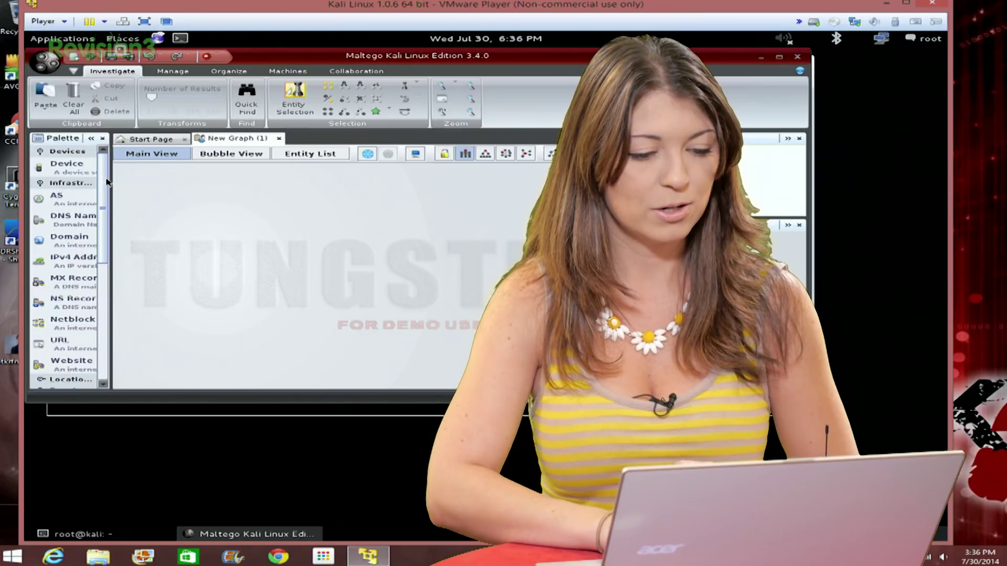
# Widen the Palette and place an Infrastructure Domain entity (paterva.com) on the canvas.
pyautogui.moveTo(106, 181); pyautogui.dragTo(189, 184)
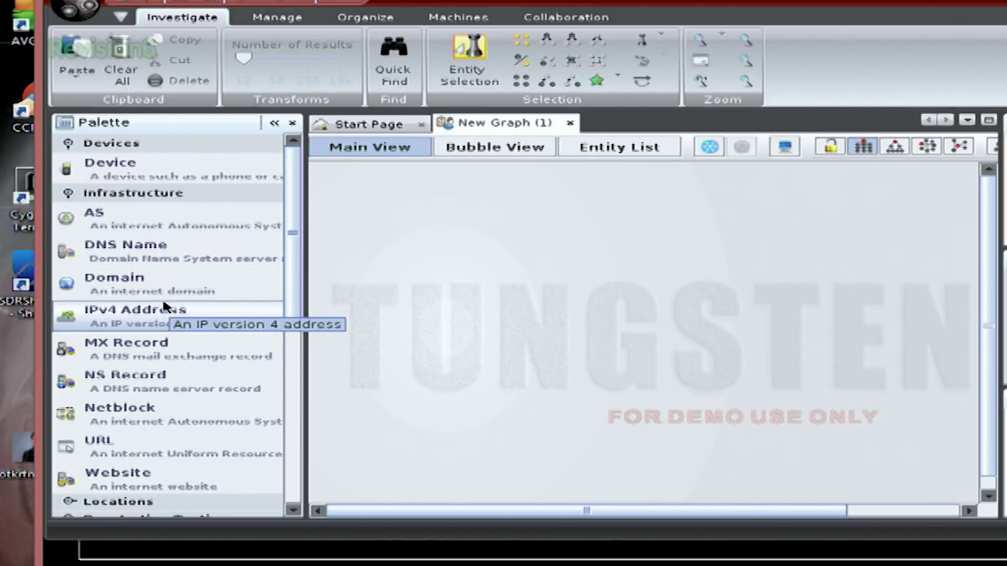
pyautogui.moveTo(130, 279); pyautogui.dragTo(556, 250)
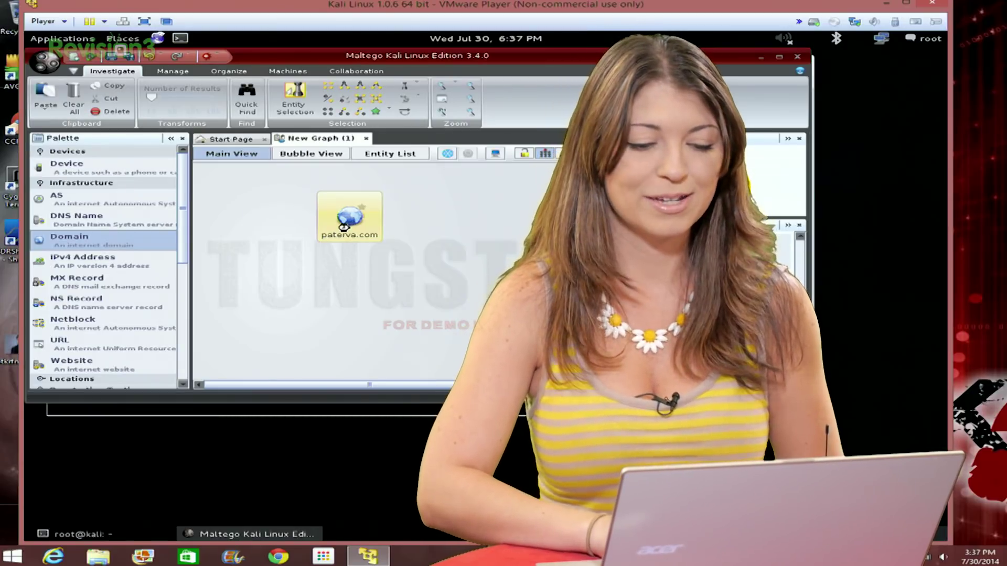
# Change the Domain Name property from paterva.com to hak5.org in the entity's Details dialog.
pyautogui.doubleClick(344, 227)
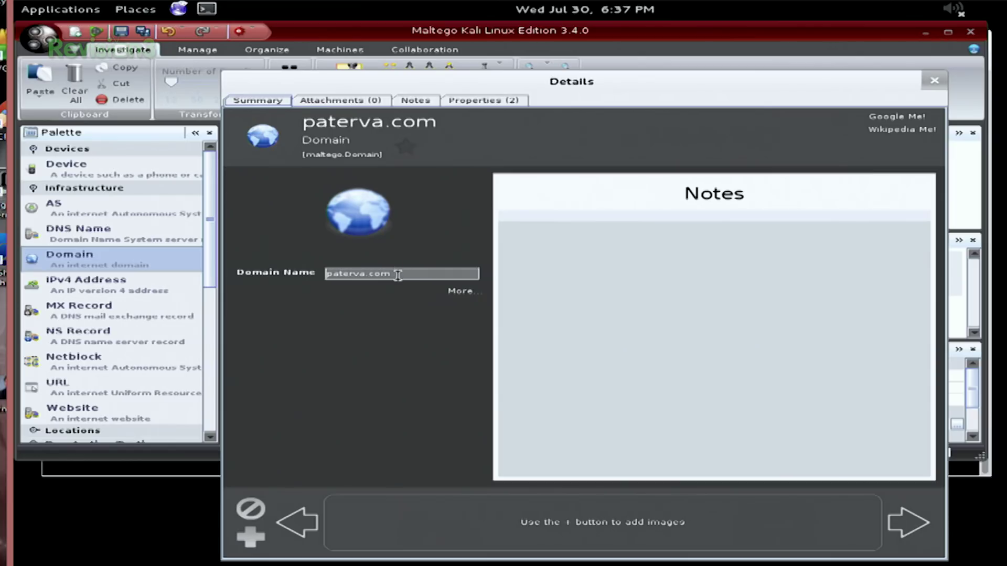
pyautogui.doubleClick(334, 254)
pyautogui.write('hak5.org')
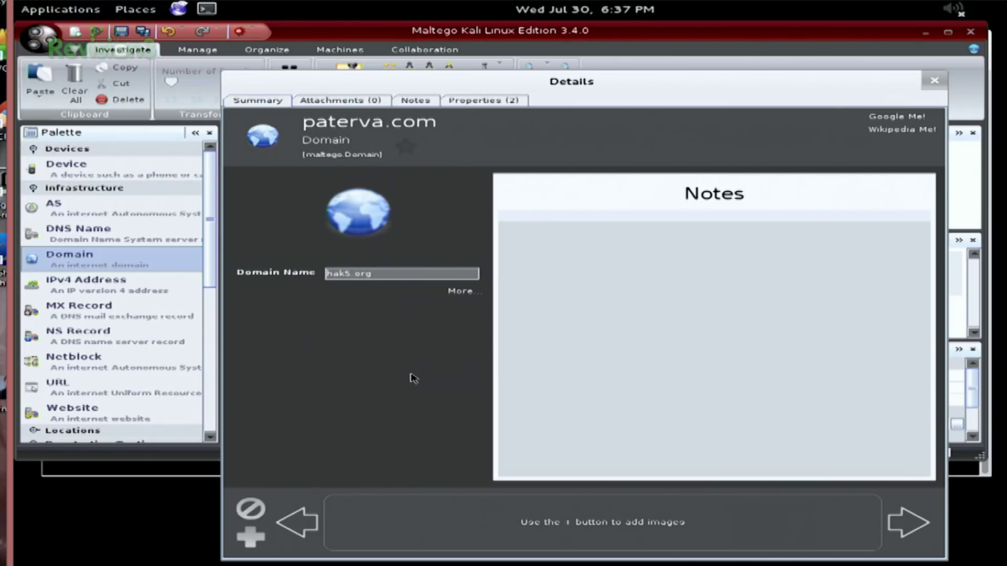
pyautogui.press('Return')
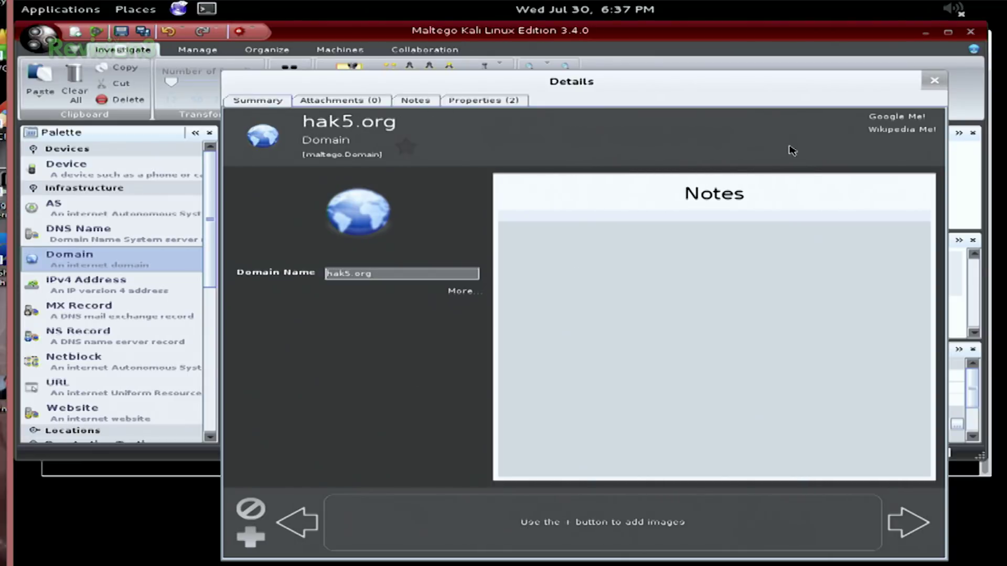
pyautogui.click(933, 83)
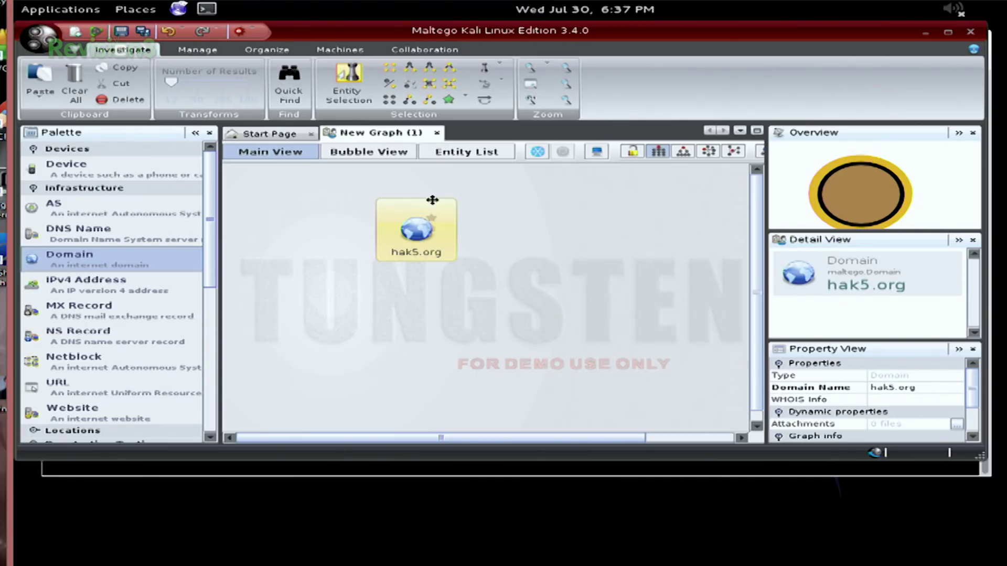
# Bring up Run Transform > All Transforms for the hak5.org domain entity.
pyautogui.rightClick(385, 235)
pyautogui.moveTo(464, 268)
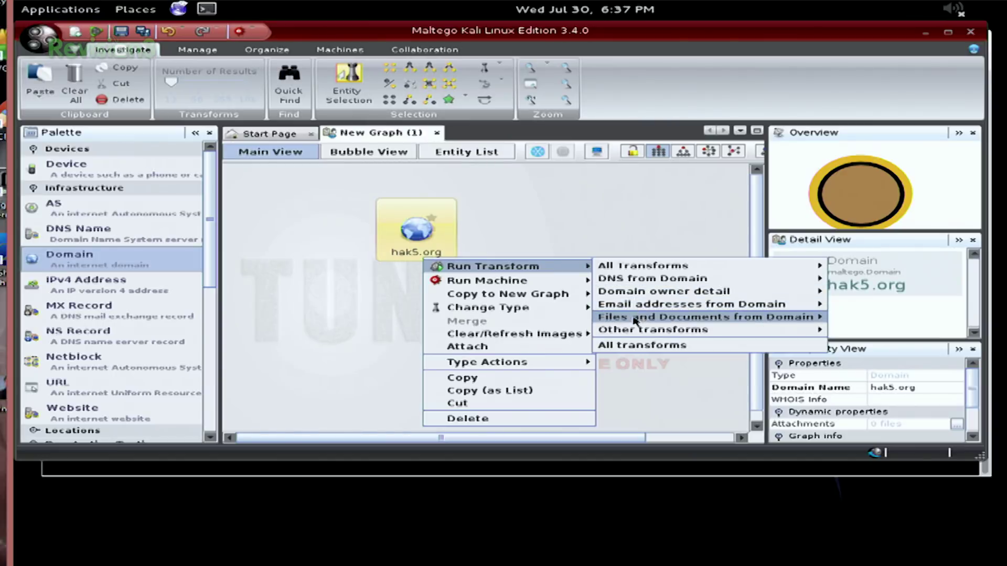
pyautogui.moveTo(628, 269)
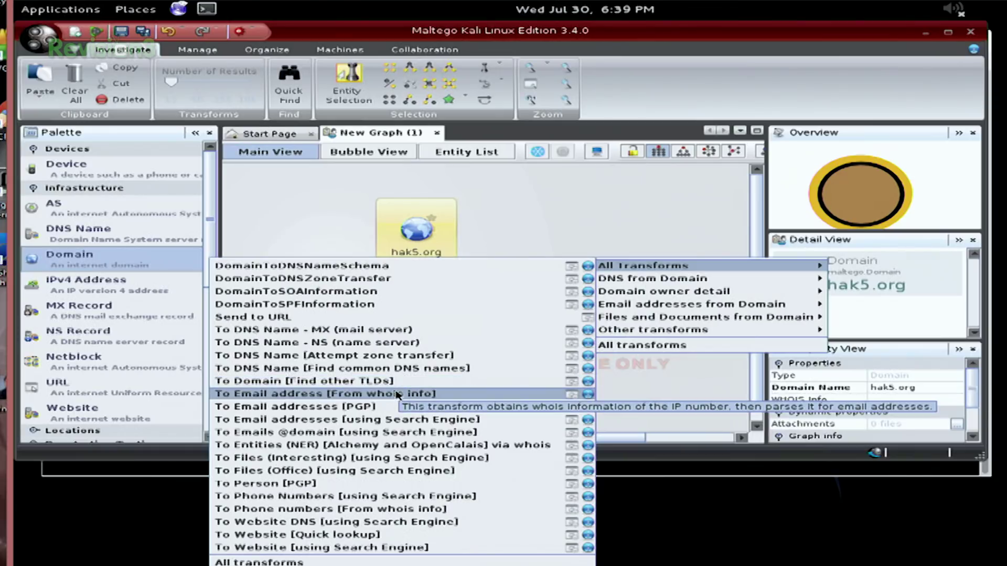
# Run 'To Email address [From whois info]' on hak5.org, adding a linked email entity.
pyautogui.click(370, 395)
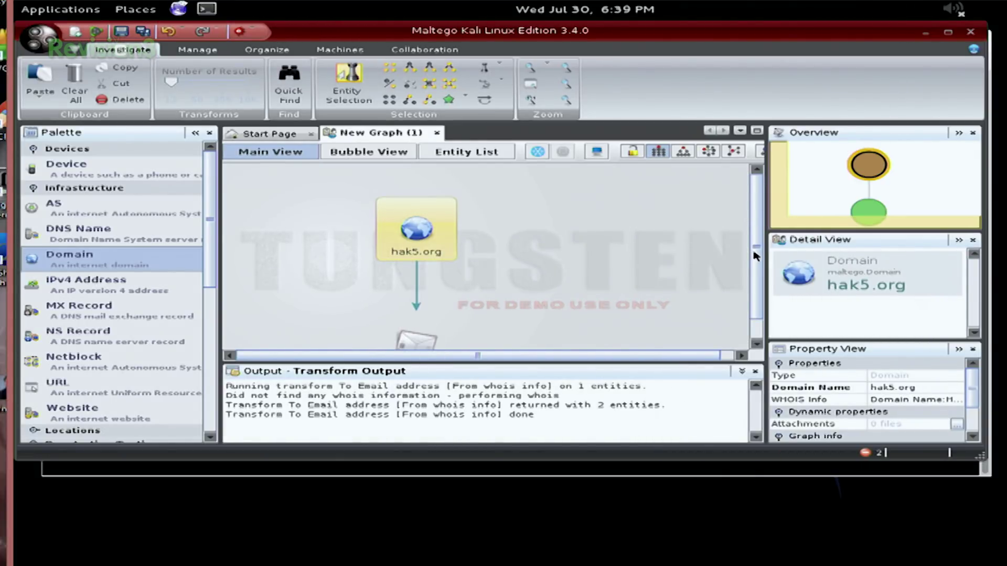
pyautogui.moveTo(755, 256); pyautogui.dragTo(762, 294)
pyautogui.click(433, 323)
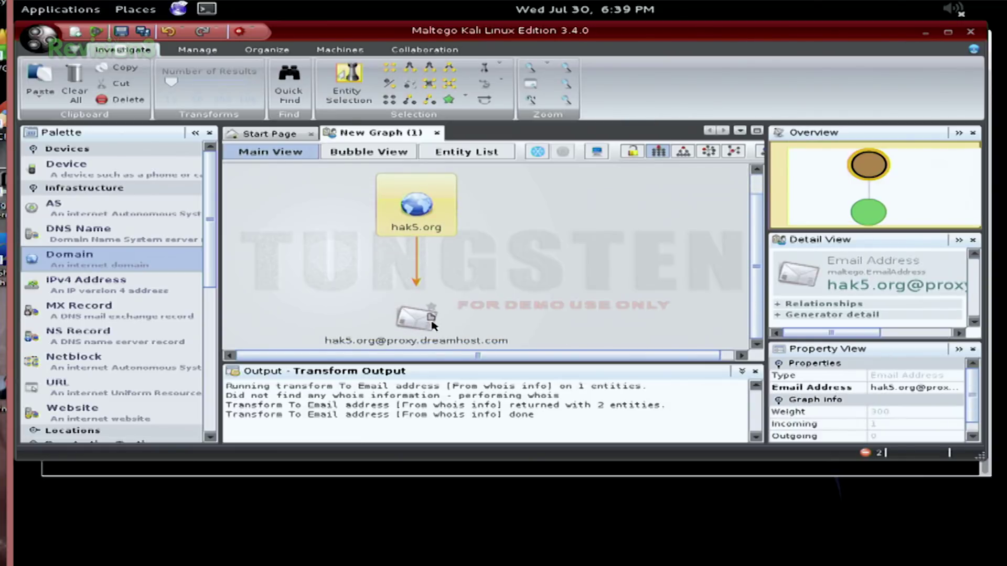
pyautogui.click(418, 325)
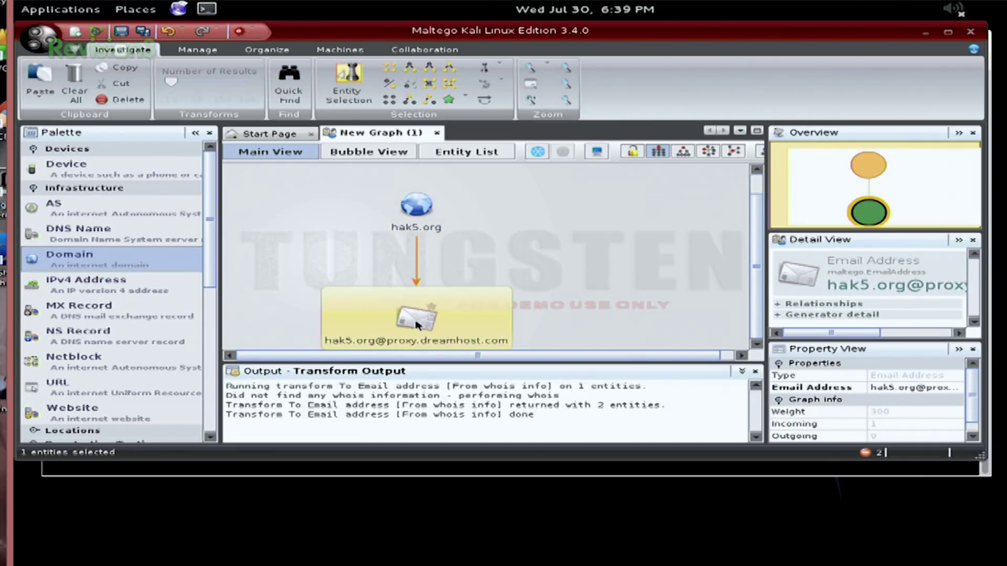
pyautogui.click(573, 229)
pyautogui.rightClick(414, 215)
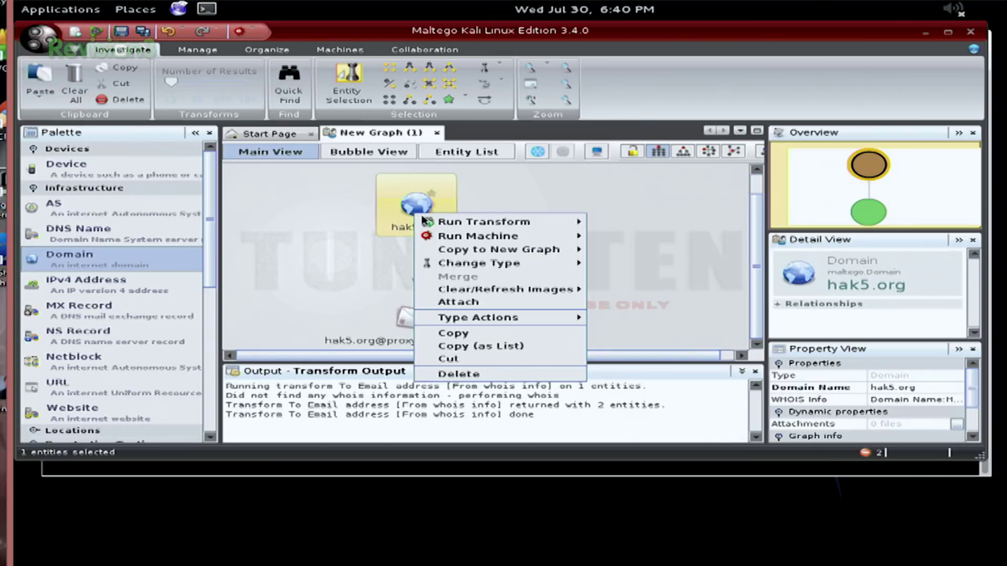
pyautogui.moveTo(423, 220)
pyautogui.moveTo(597, 221)
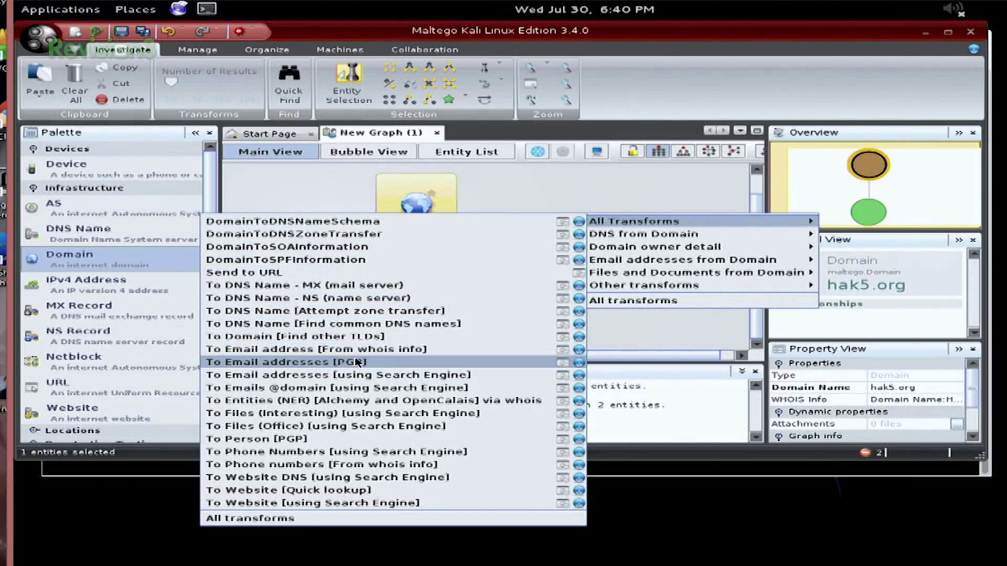
pyautogui.click(346, 388)
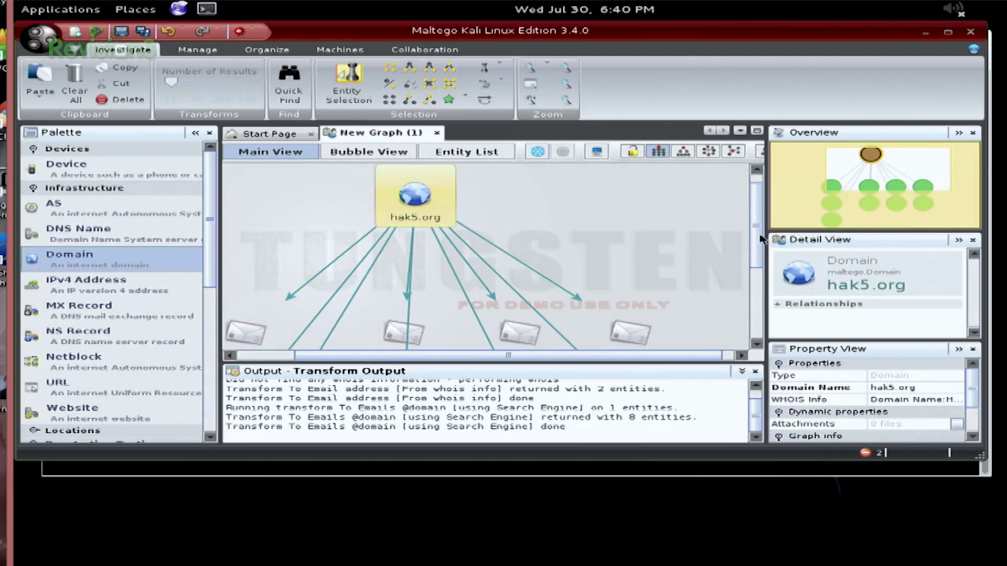
# Inspect two of the eight newly found hak5.org email address entities.
pyautogui.moveTo(760, 238); pyautogui.dragTo(759, 285)
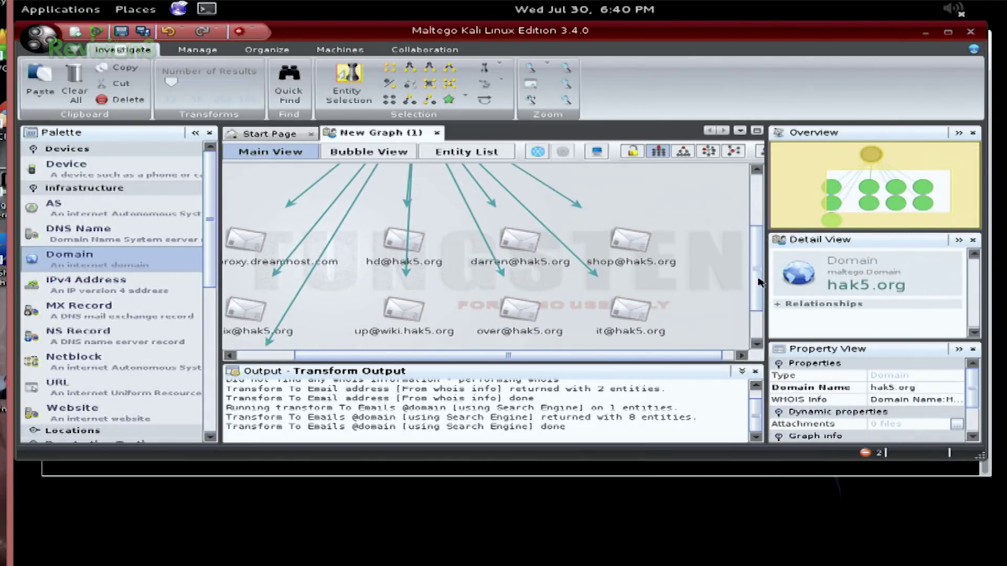
pyautogui.click(528, 239)
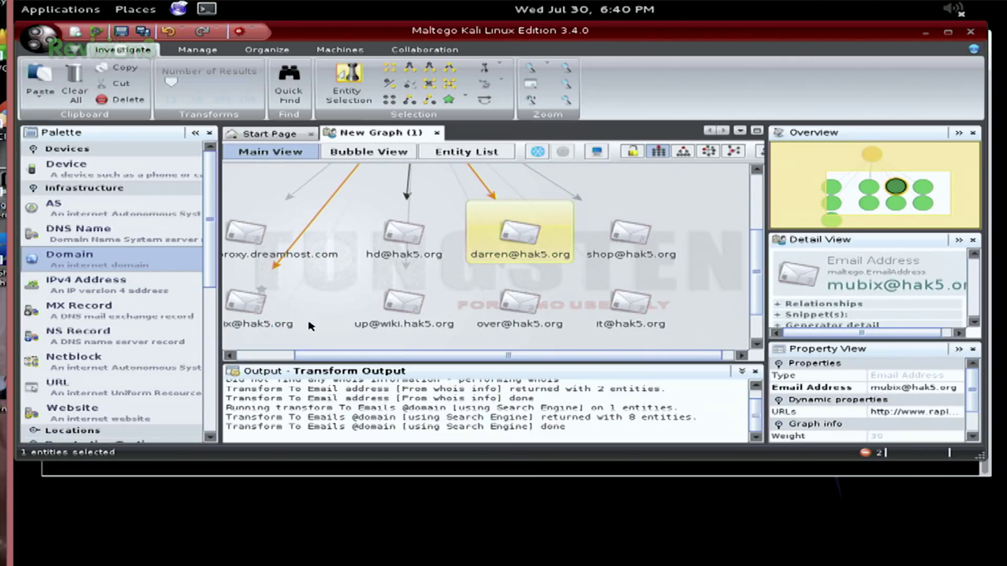
pyautogui.moveTo(335, 359); pyautogui.dragTo(299, 359)
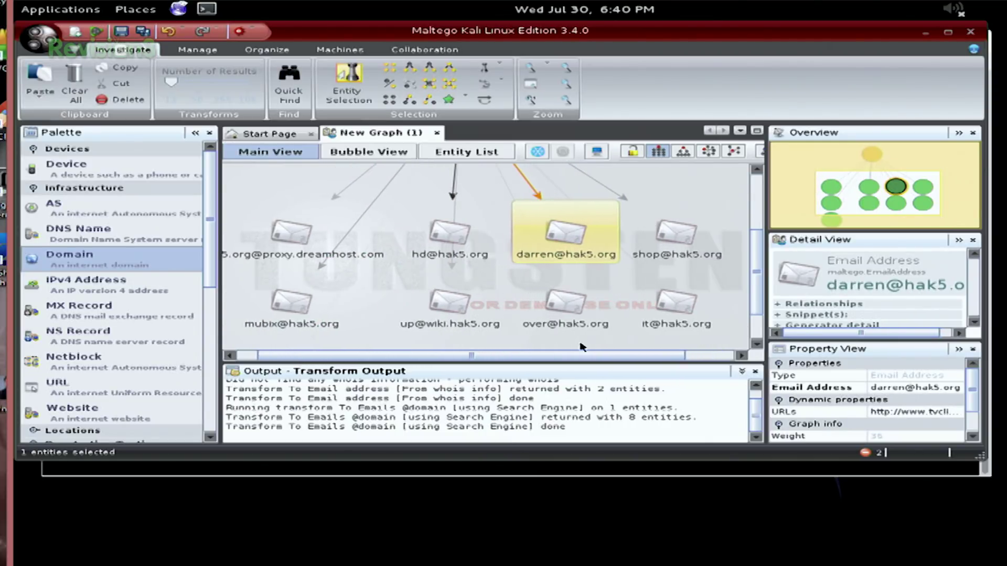
pyautogui.click(676, 304)
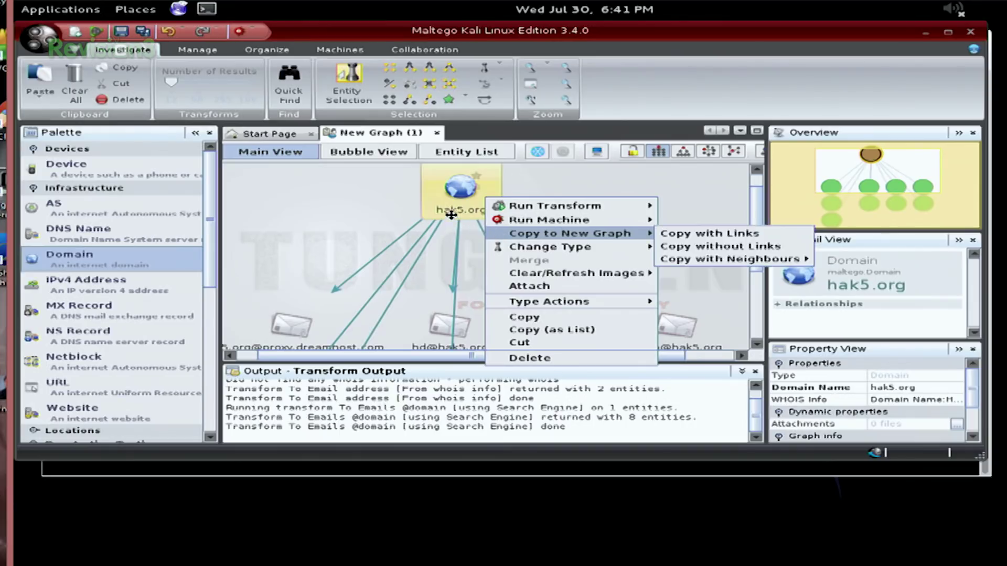
pyautogui.moveTo(556, 205)
pyautogui.moveTo(703, 205)
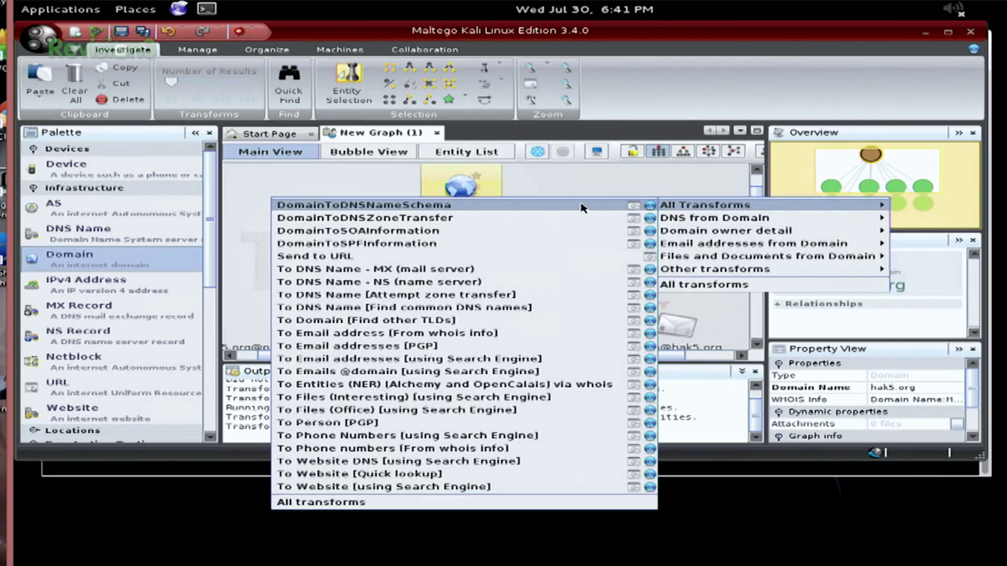
pyautogui.click(434, 475)
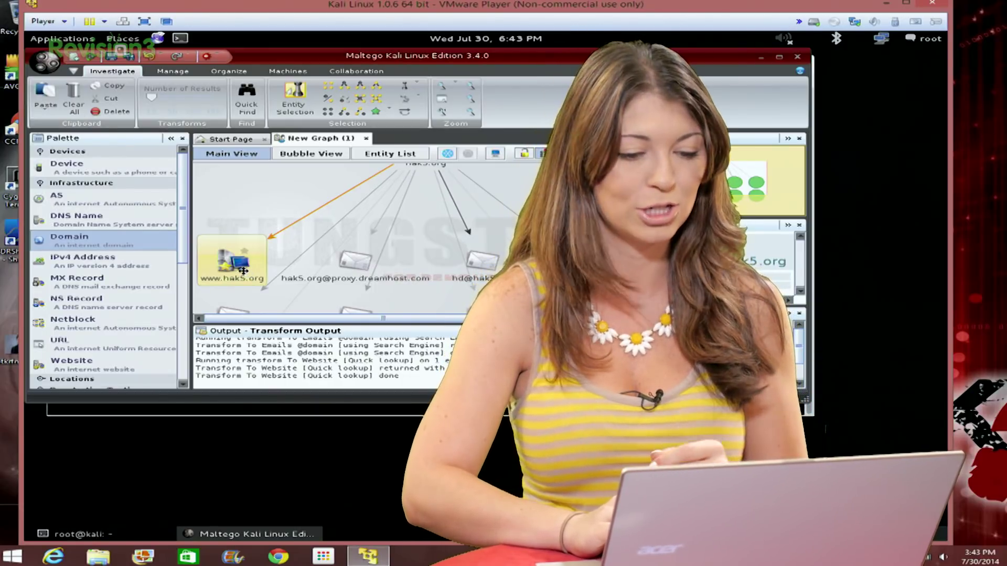
pyautogui.rightClick(242, 267)
pyautogui.moveTo(271, 276)
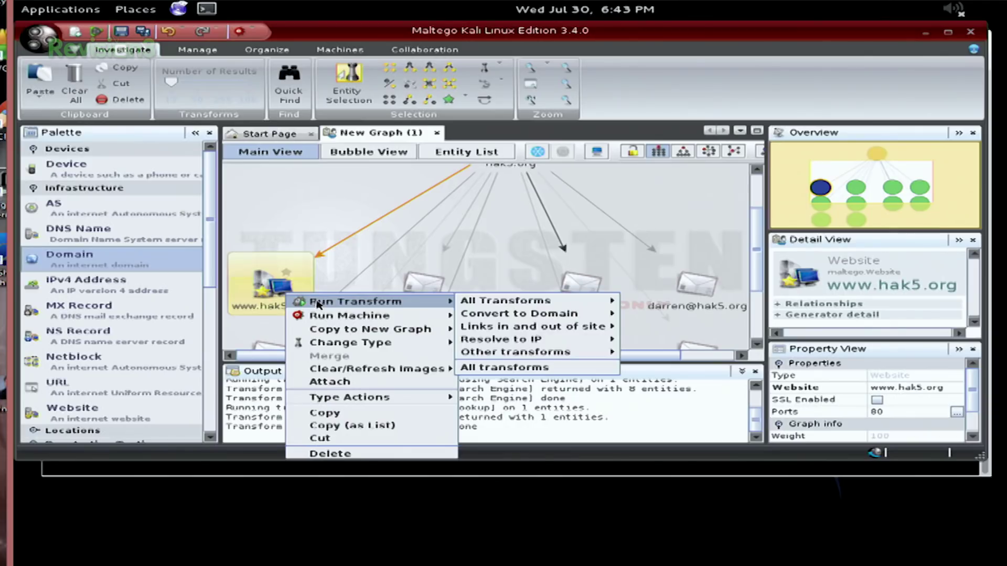
pyautogui.moveTo(479, 304)
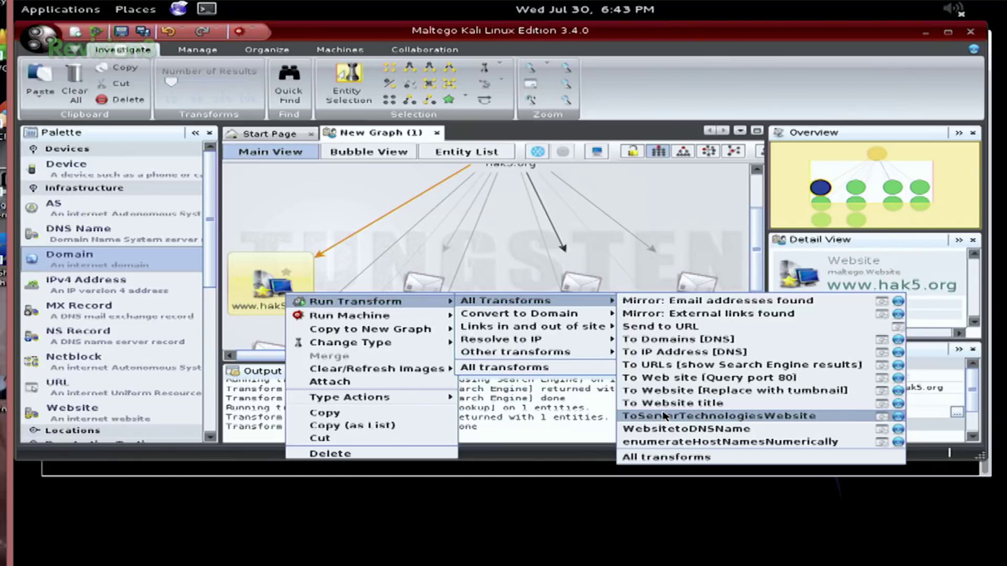
pyautogui.click(685, 417)
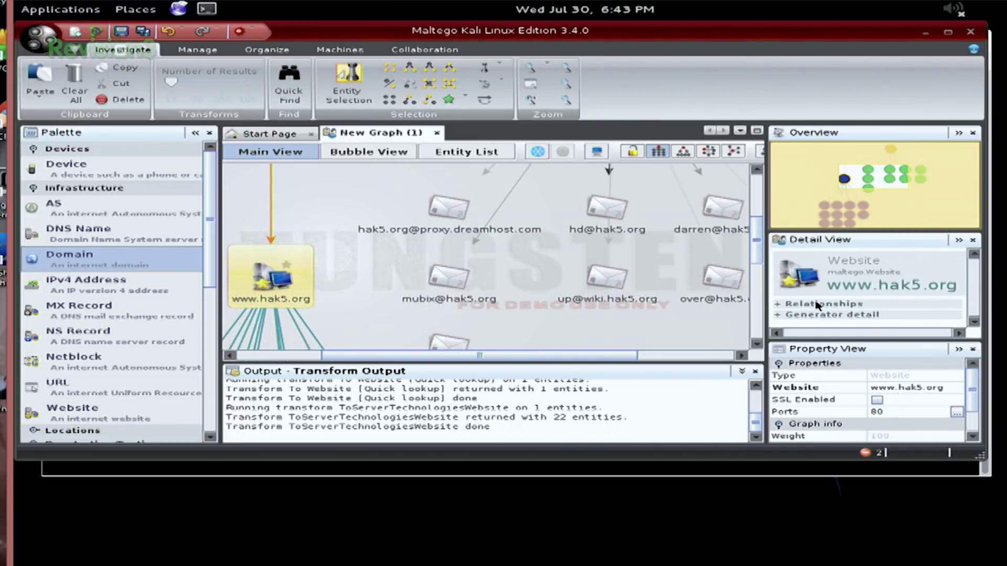
pyautogui.moveTo(760, 253); pyautogui.dragTo(760, 311)
pyautogui.moveTo(584, 360); pyautogui.dragTo(479, 361)
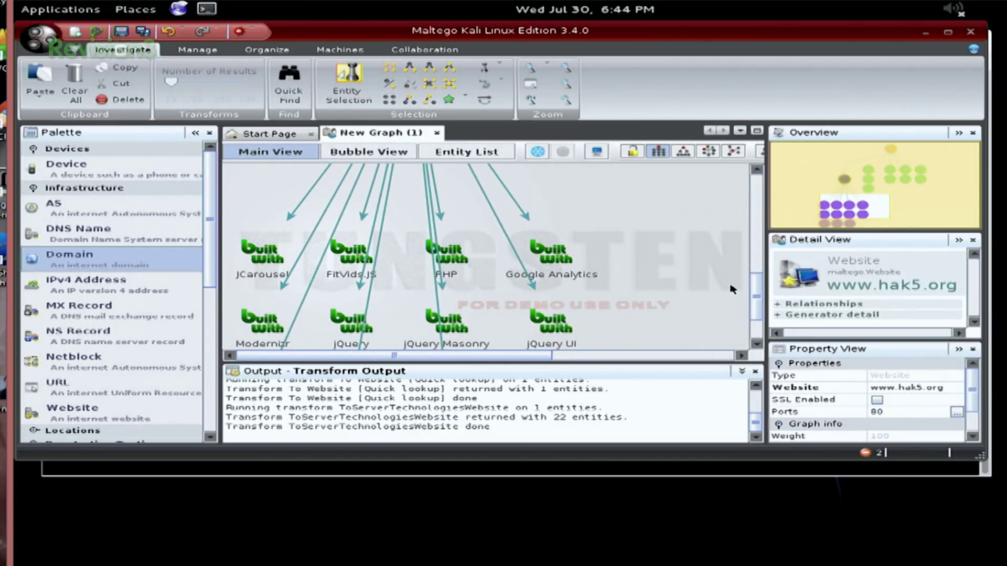
pyautogui.scroll(-2, 734, 289)
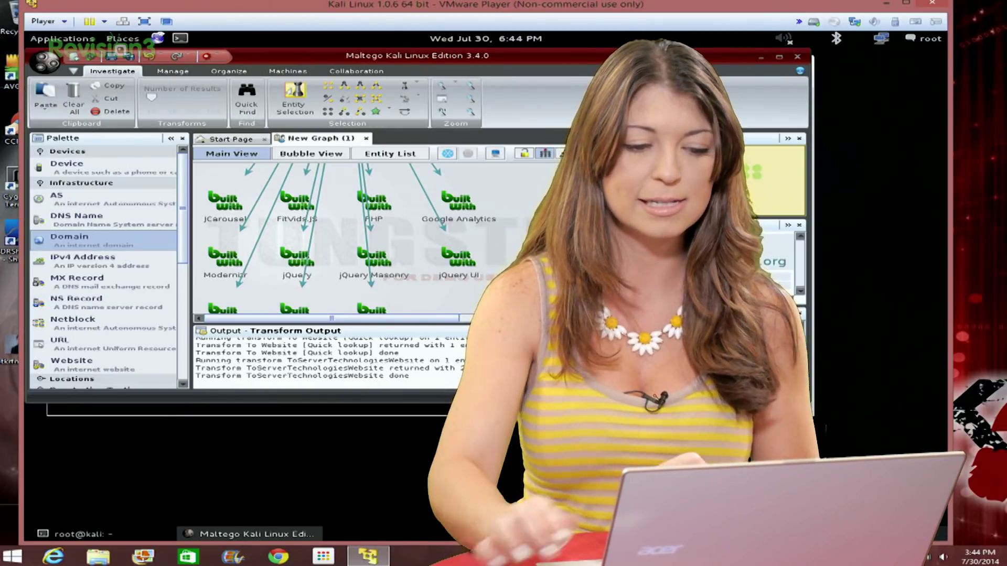
pyautogui.scroll(-1, 336, 242)
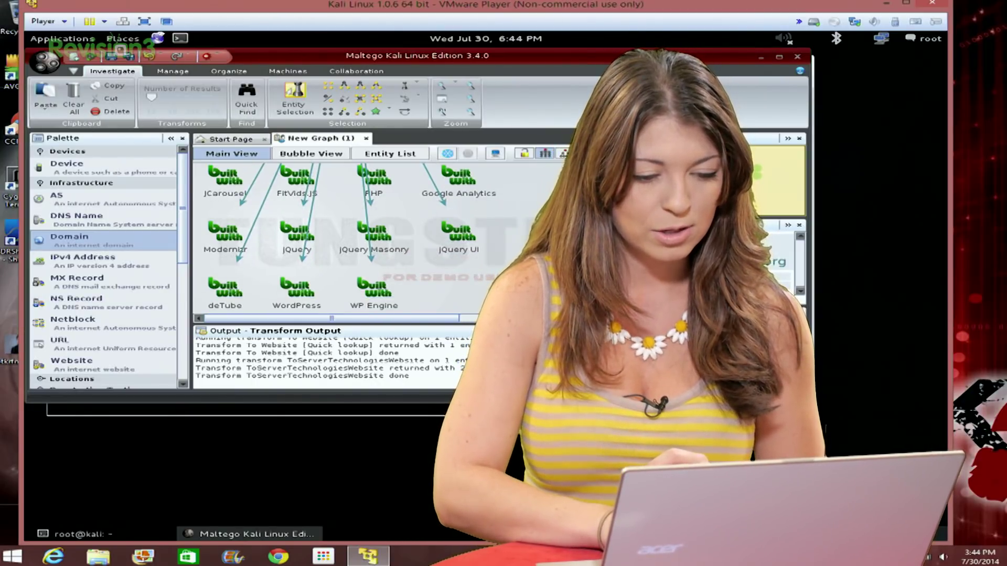
pyautogui.click(297, 288)
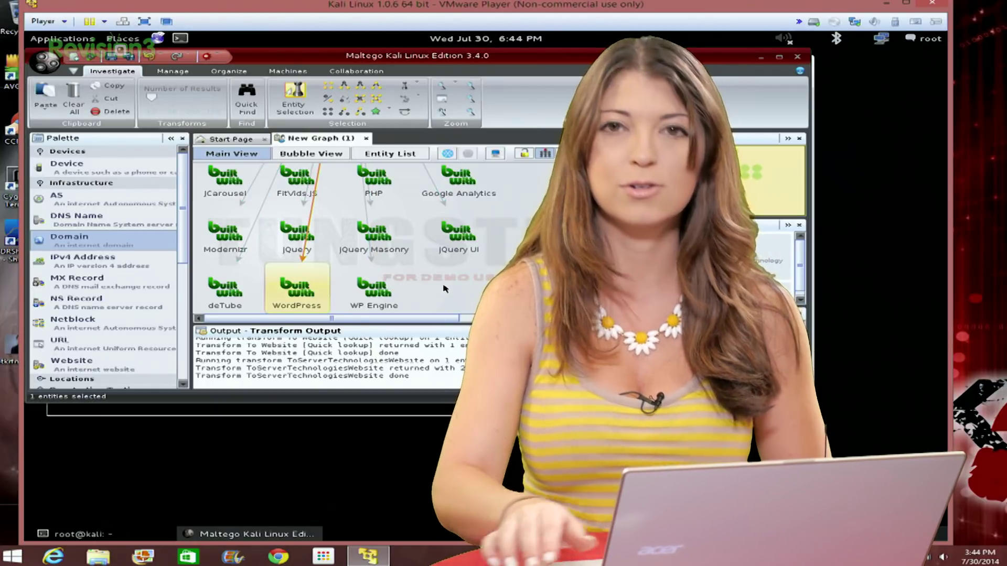